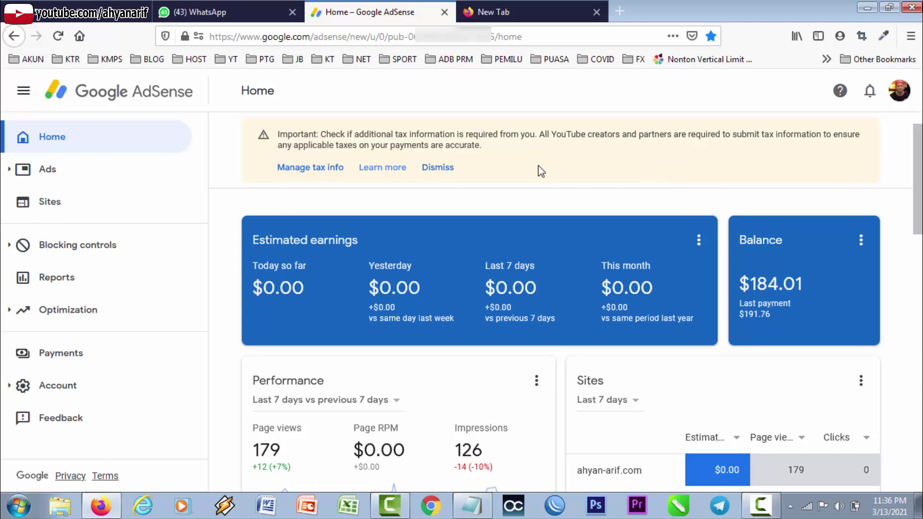
Begin adding United States tax info from Manage tax info and re-verify the account password.
{"action": "left_click", "coordinate": [329, 168]}
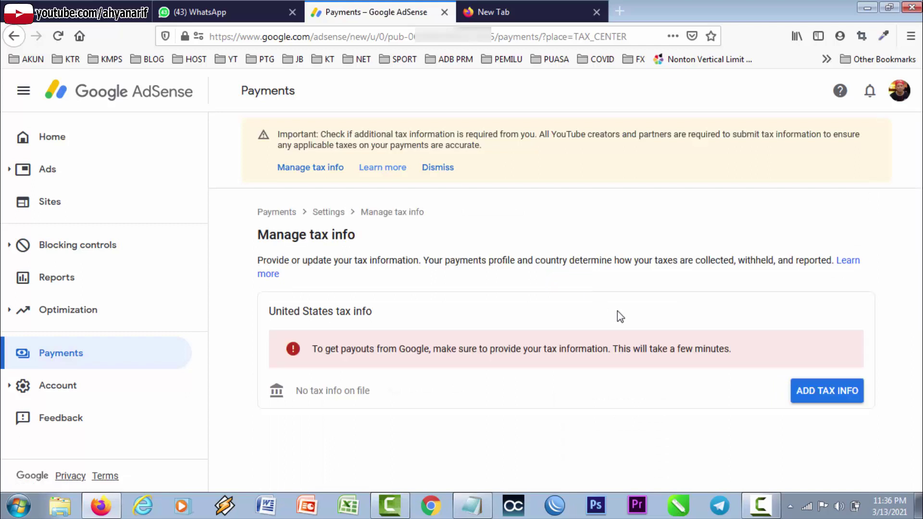
{"action": "left_click", "coordinate": [812, 397]}
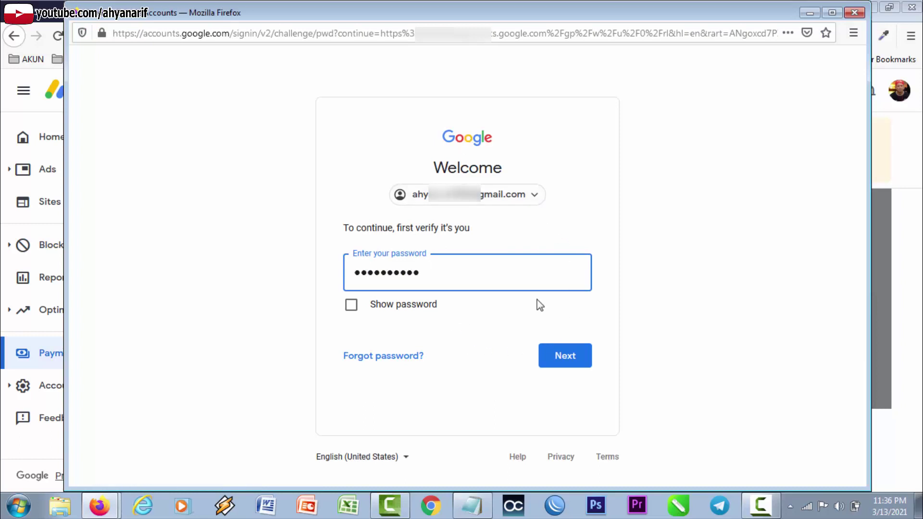
{"action": "left_click", "coordinate": [575, 361]}
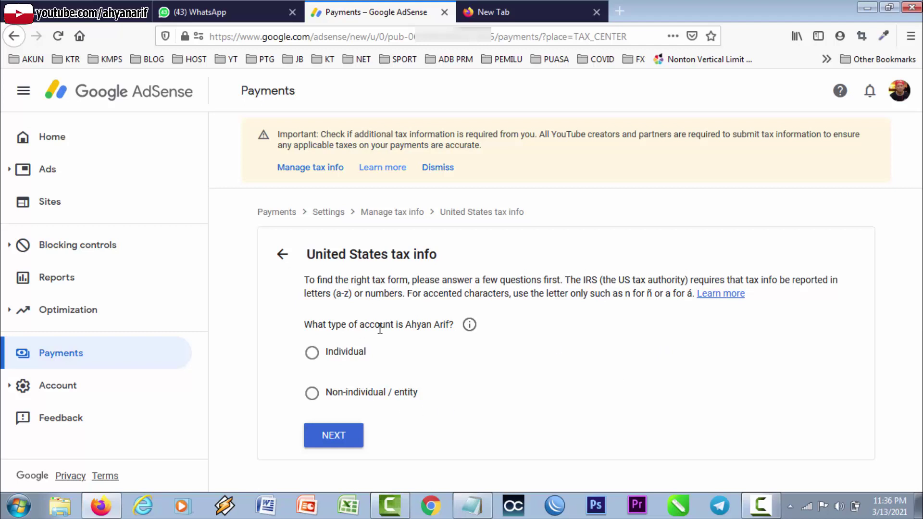
Answer Individual and not a US citizen or resident, then choose the W-8ECI form type.
{"action": "left_click", "coordinate": [315, 357]}
{"action": "left_click", "coordinate": [336, 437]}
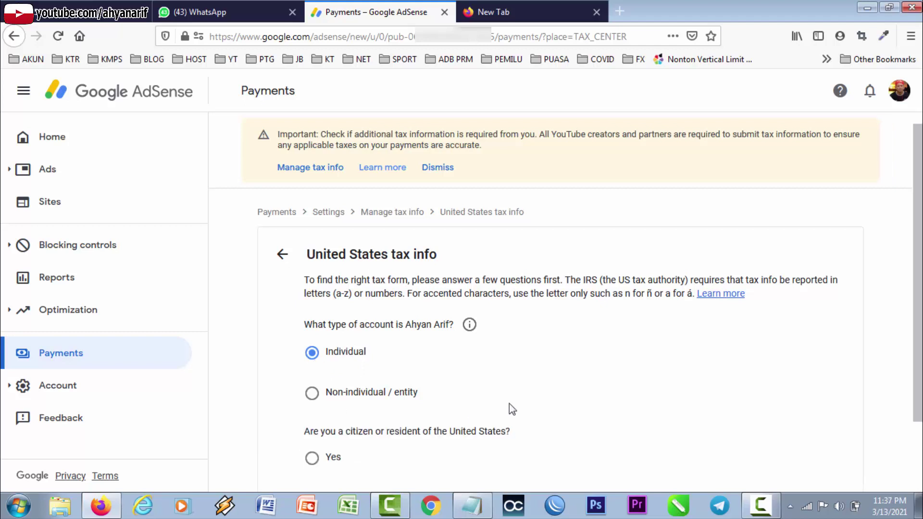
{"action": "scroll", "coordinate": [509, 403], "scroll_direction": "down", "scroll_amount": 1}
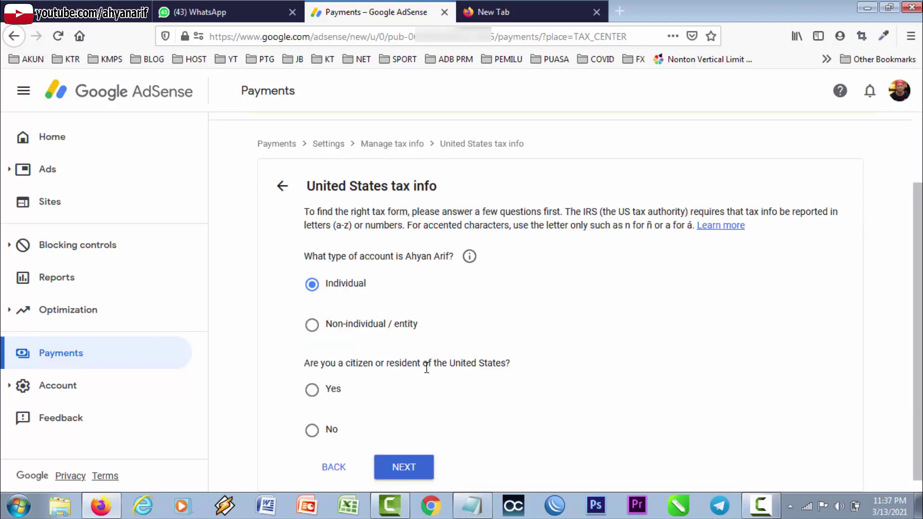
{"action": "left_click", "coordinate": [316, 432]}
{"action": "left_click", "coordinate": [410, 468]}
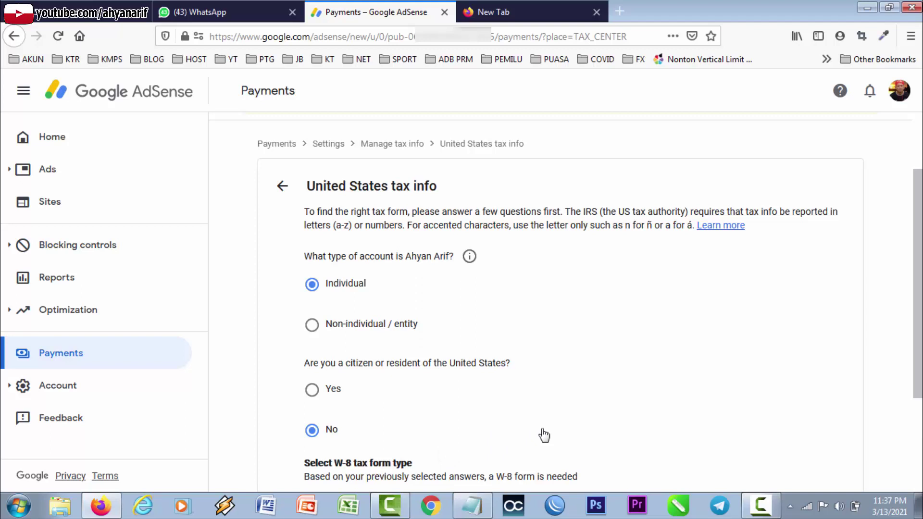
{"action": "scroll", "coordinate": [542, 432], "scroll_direction": "down", "scroll_amount": 2}
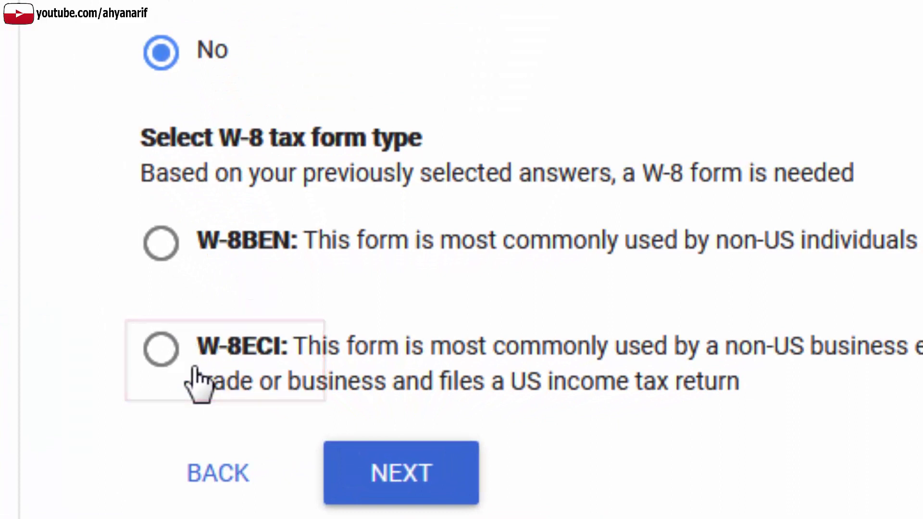
{"action": "left_click", "coordinate": [194, 368]}
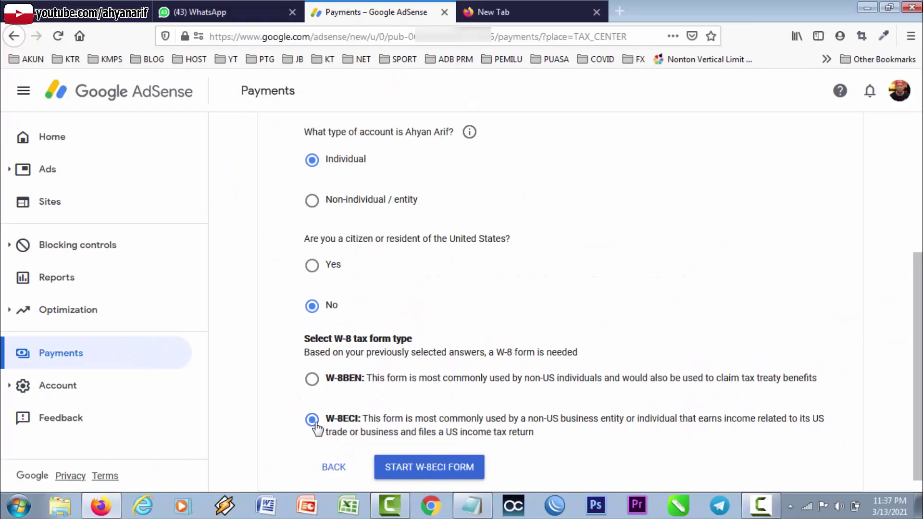
Start the W-8ECI form and trim the individual's name to the first name only.
{"action": "left_click", "coordinate": [454, 475]}
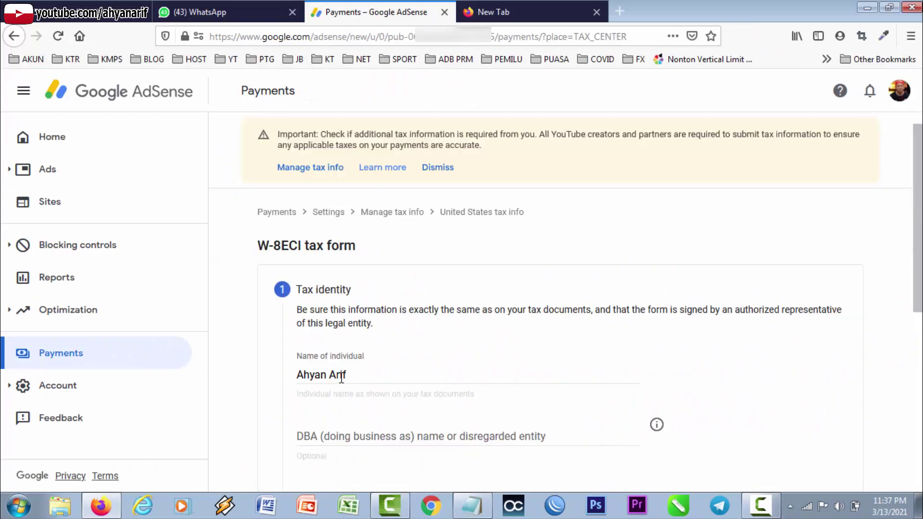
{"action": "double_click", "coordinate": [340, 377]}
{"action": "key", "text": "BackSpace"}
{"action": "scroll", "coordinate": [405, 382], "scroll_direction": "down", "scroll_amount": 2}
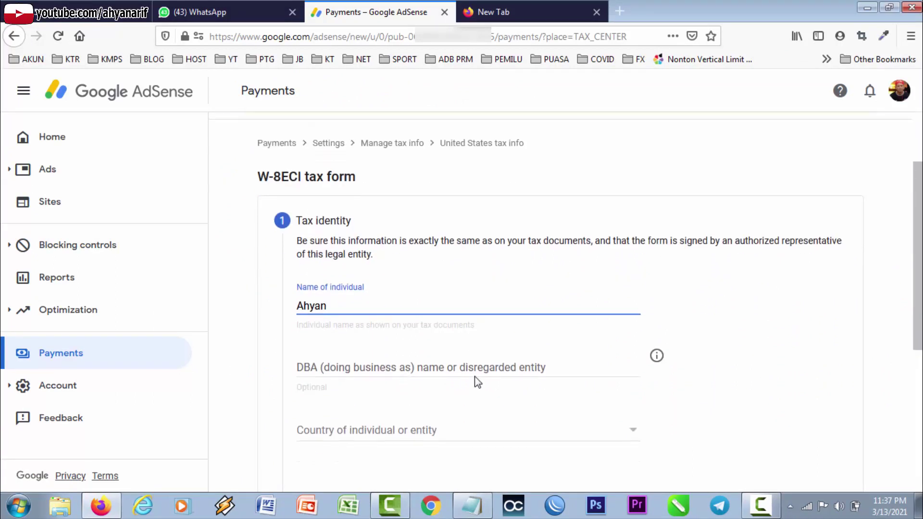
{"action": "scroll", "coordinate": [476, 382], "scroll_direction": "down", "scroll_amount": 1}
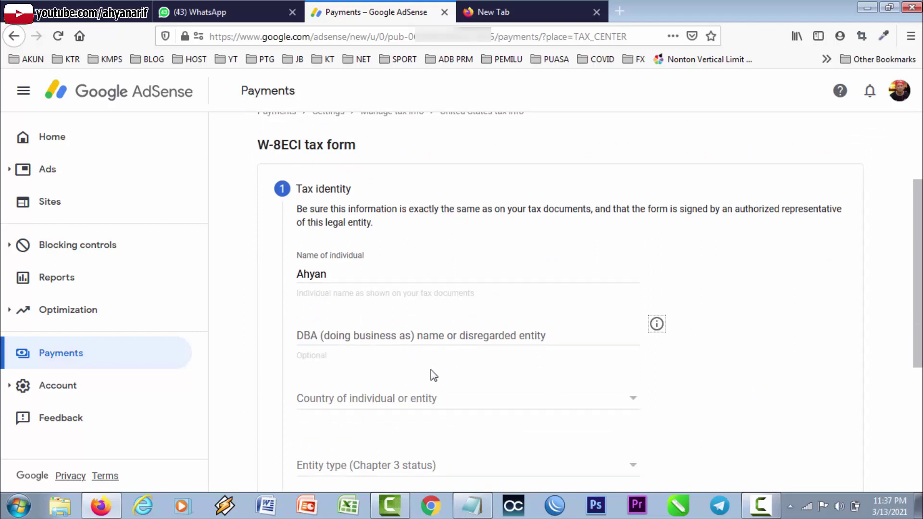
Set the country to Indonesia and the entity type to Individual.
{"action": "left_click", "coordinate": [385, 406]}
{"action": "scroll", "coordinate": [475, 341], "scroll_direction": "down", "scroll_amount": 6}
{"action": "scroll", "coordinate": [474, 343], "scroll_direction": "down", "scroll_amount": 20}
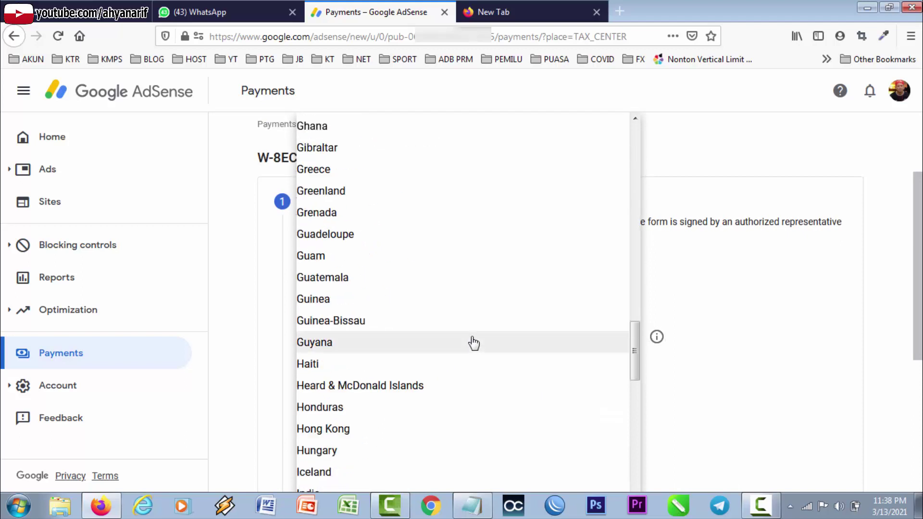
{"action": "scroll", "coordinate": [394, 403], "scroll_direction": "down", "scroll_amount": 5}
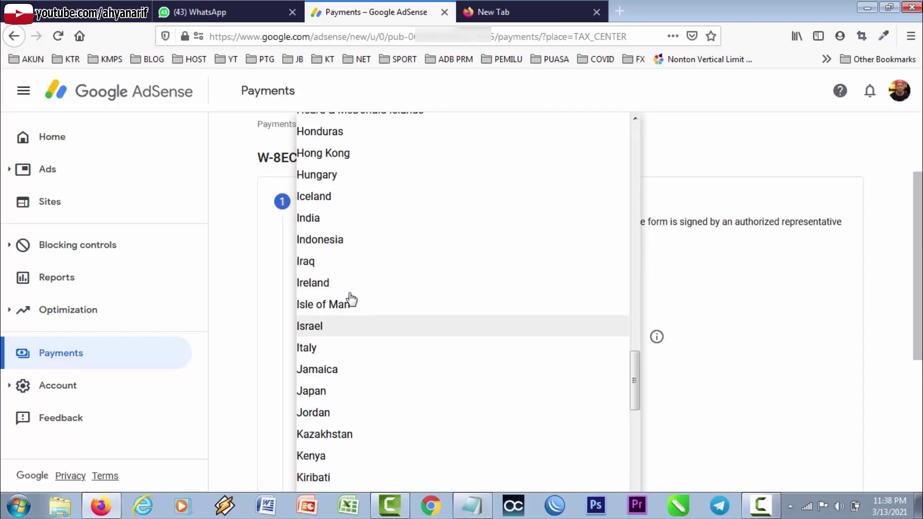
{"action": "left_click", "coordinate": [356, 250]}
{"action": "scroll", "coordinate": [720, 362], "scroll_direction": "down", "scroll_amount": 5}
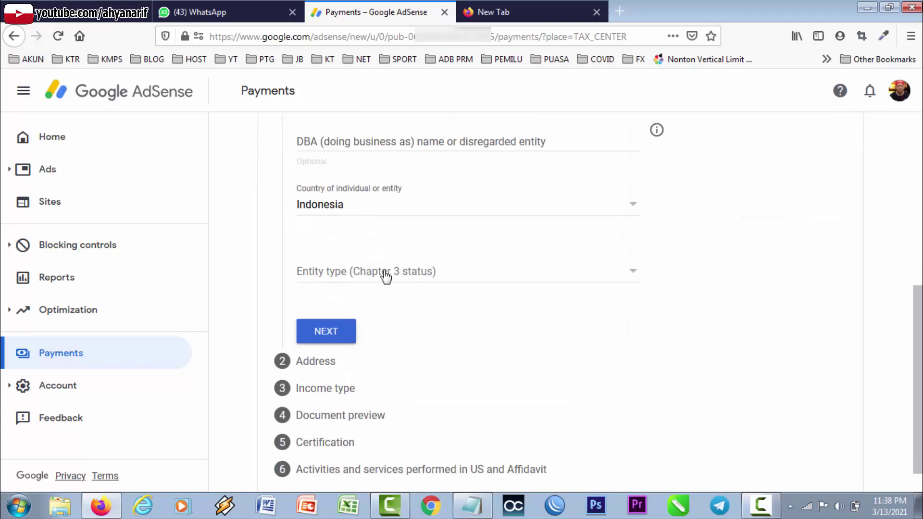
{"action": "left_click", "coordinate": [632, 277]}
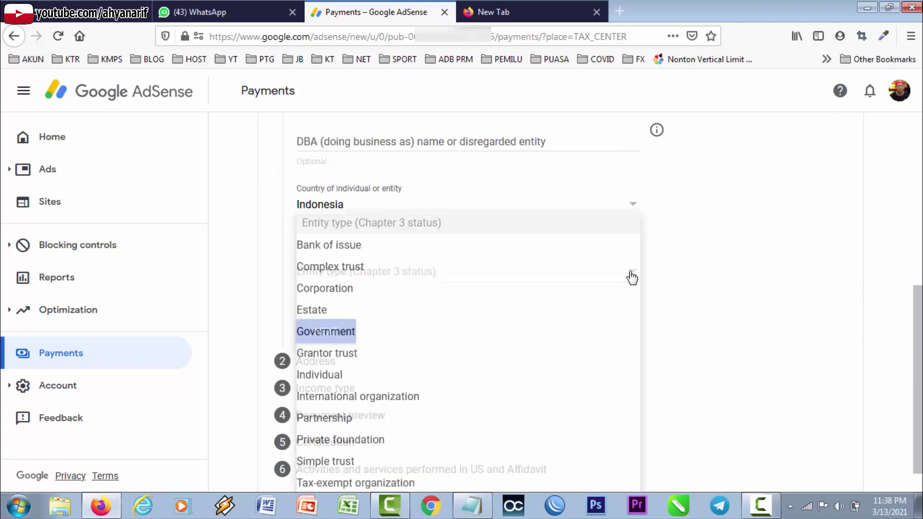
{"action": "left_click", "coordinate": [456, 371]}
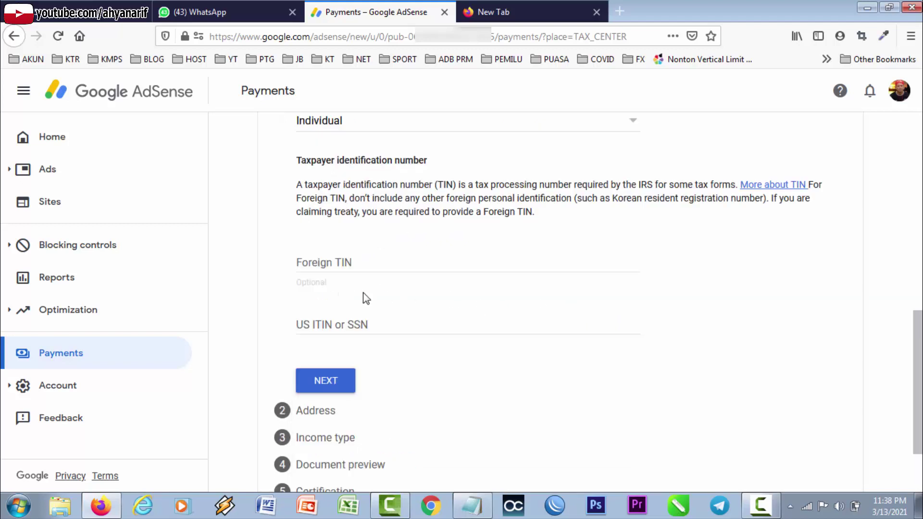
Copy the NPWP number from the notes and paste it as the Foreign TIN.
{"action": "left_click", "coordinate": [361, 261]}
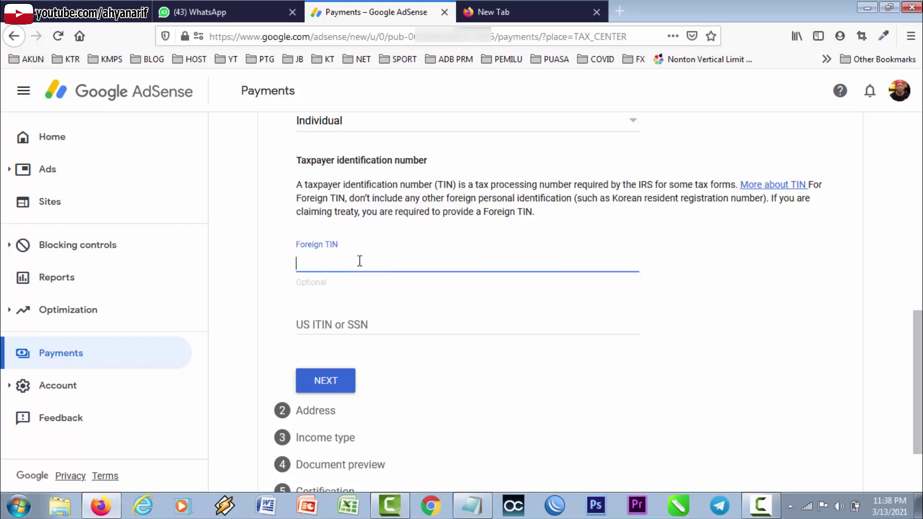
{"action": "left_click", "coordinate": [472, 505]}
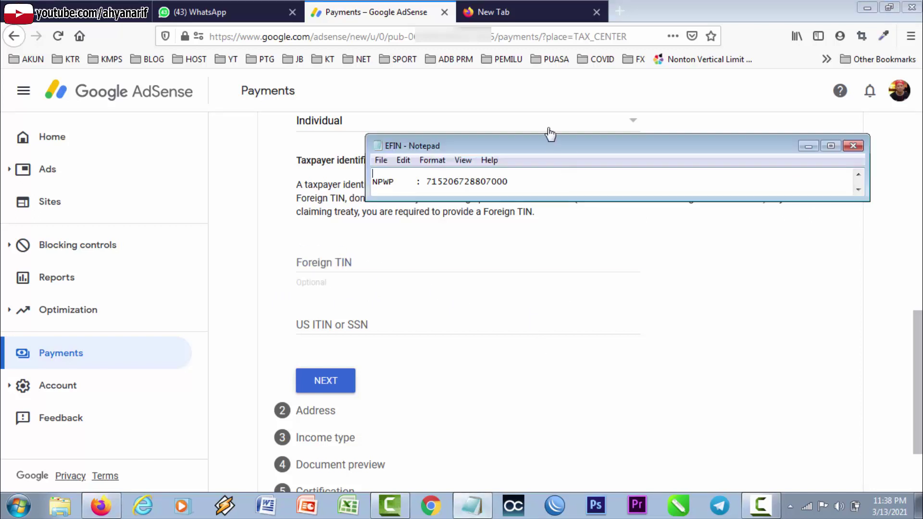
{"action": "left_click_drag", "start_coordinate": [521, 181], "coordinate": [427, 183]}
{"action": "key", "text": "ctrl+c"}
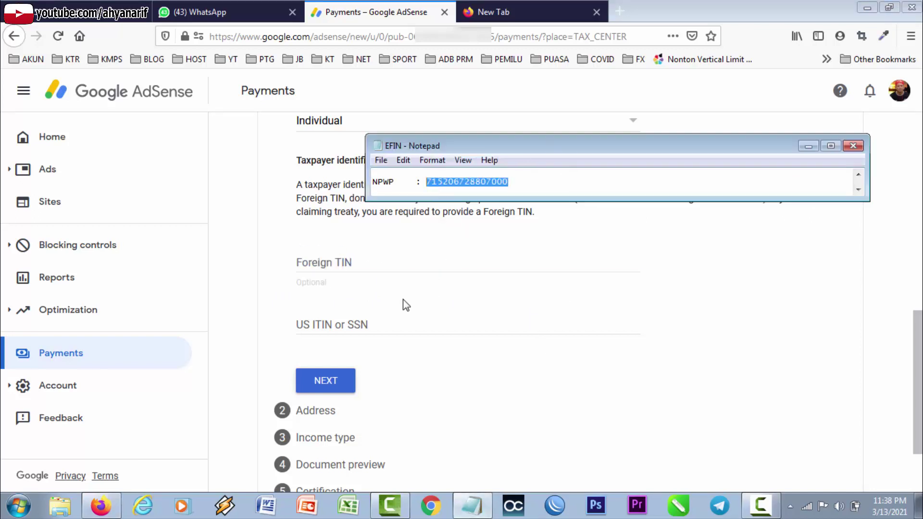
{"action": "left_click", "coordinate": [376, 260]}
{"action": "key", "text": "ctrl+v"}
Copy the first eight digits of the Foreign TIN and paste them as the US ITIN or SSN.
{"action": "left_click", "coordinate": [391, 326]}
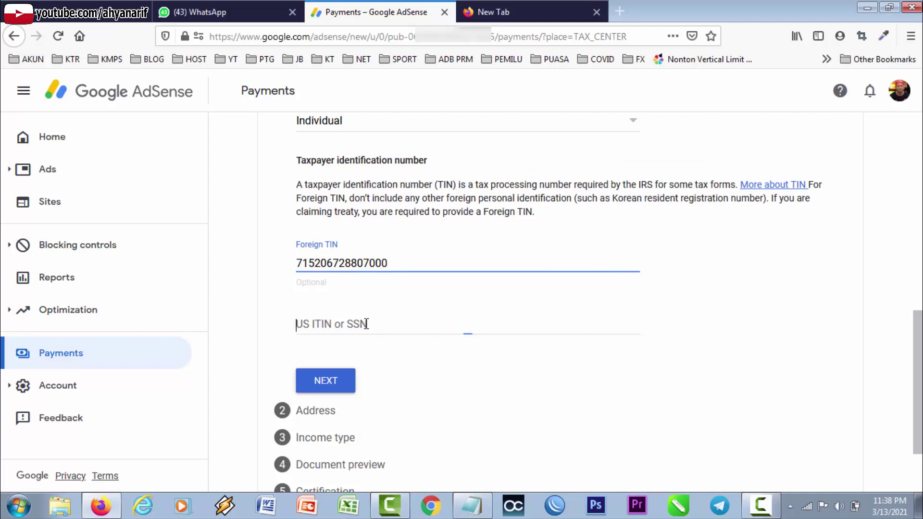
{"action": "left_click", "coordinate": [327, 263]}
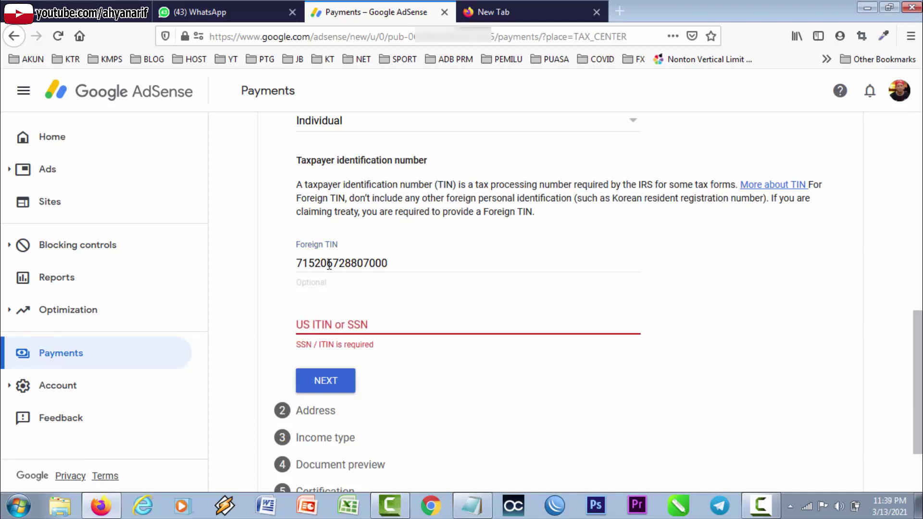
{"action": "left_click_drag", "start_coordinate": [363, 264], "coordinate": [283, 265]}
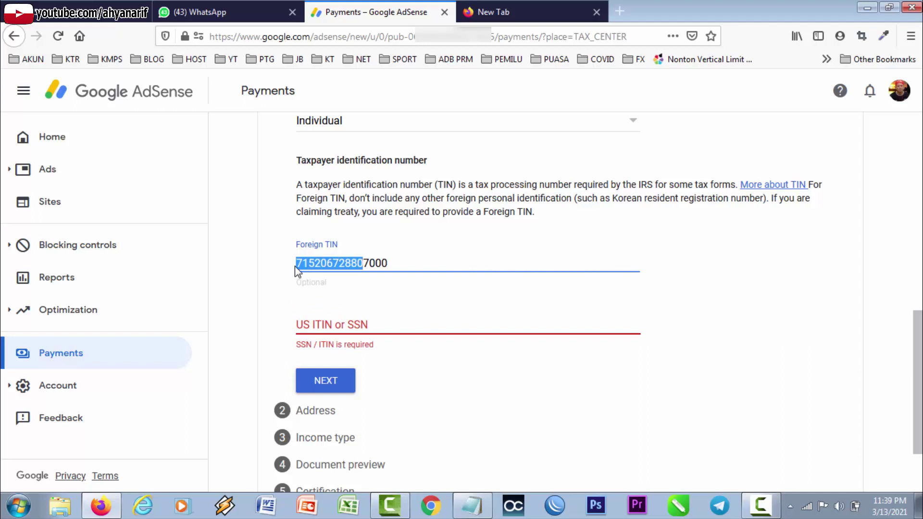
{"action": "mouse_move", "coordinate": [345, 264]}
{"action": "left_mouse_down"}
{"action": "mouse_move", "coordinate": [289, 265]}
{"action": "mouse_move", "coordinate": [351, 265]}
{"action": "left_mouse_up"}
{"action": "left_click", "coordinate": [376, 332]}
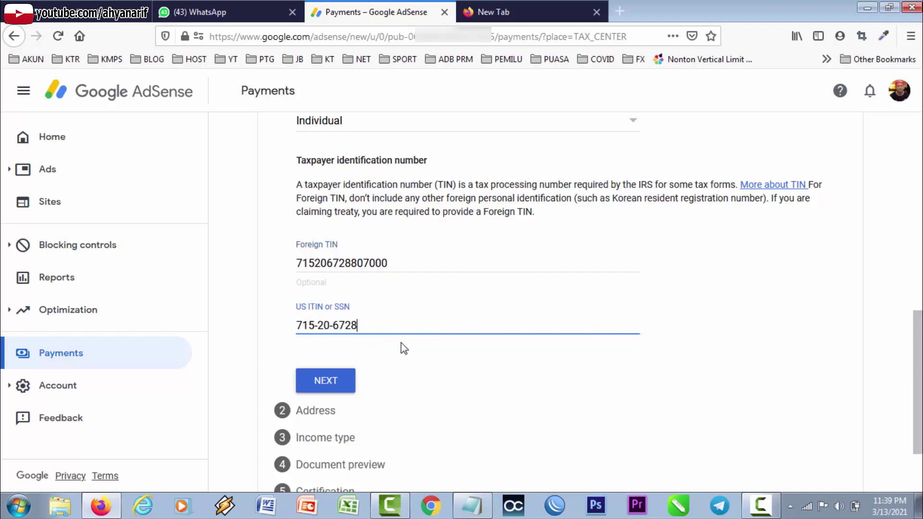
{"action": "scroll", "coordinate": [337, 317], "scroll_direction": "down", "scroll_amount": 1}
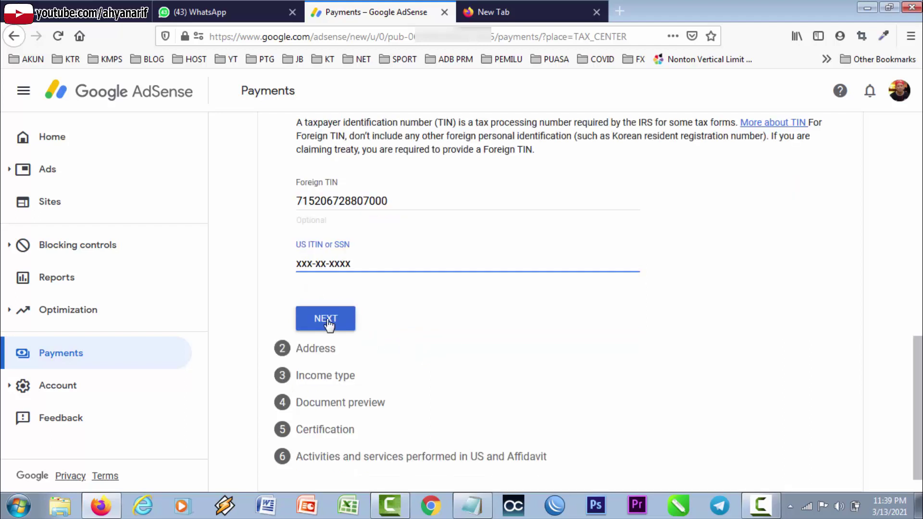
{"action": "left_click", "coordinate": [331, 321]}
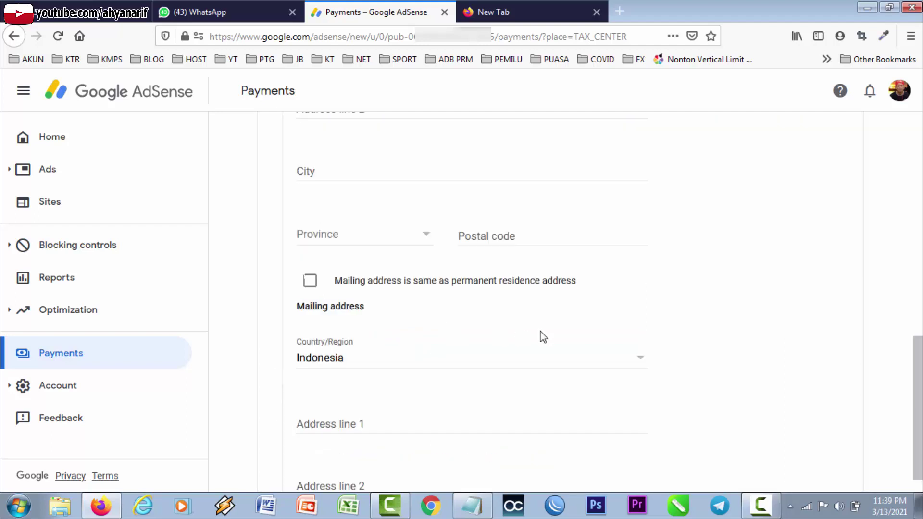
{"action": "scroll", "coordinate": [448, 304], "scroll_direction": "up", "scroll_amount": 2}
{"action": "scroll", "coordinate": [440, 308], "scroll_direction": "up", "scroll_amount": 6}
{"action": "scroll", "coordinate": [423, 340], "scroll_direction": "down", "scroll_amount": 3}
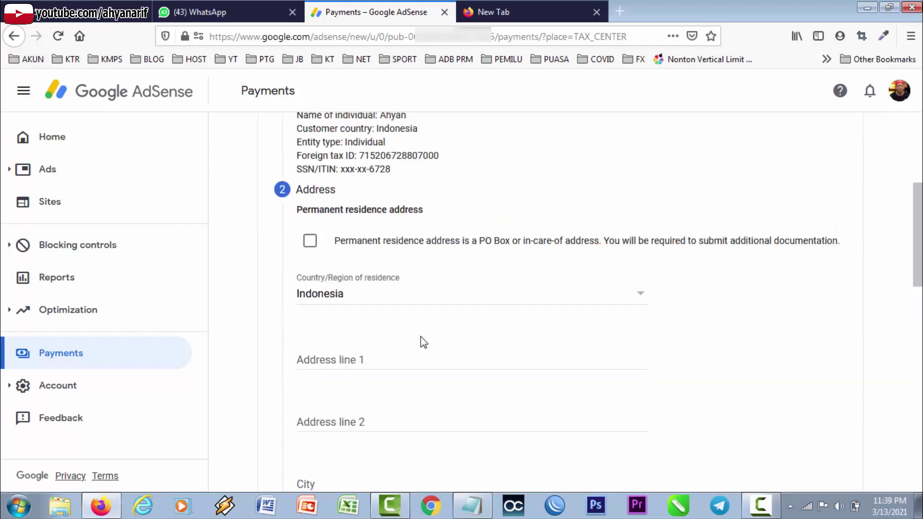
{"action": "scroll", "coordinate": [331, 225], "scroll_direction": "up", "scroll_amount": 1}
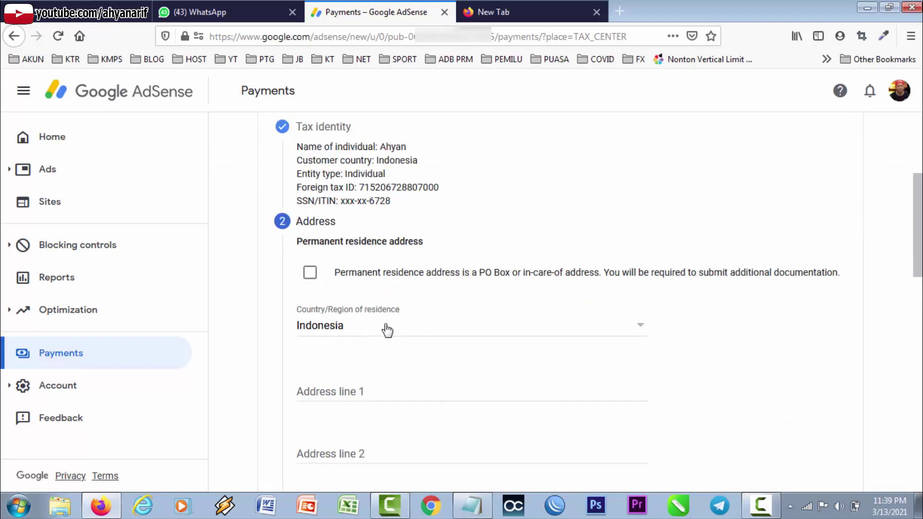
{"action": "left_click", "coordinate": [353, 386]}
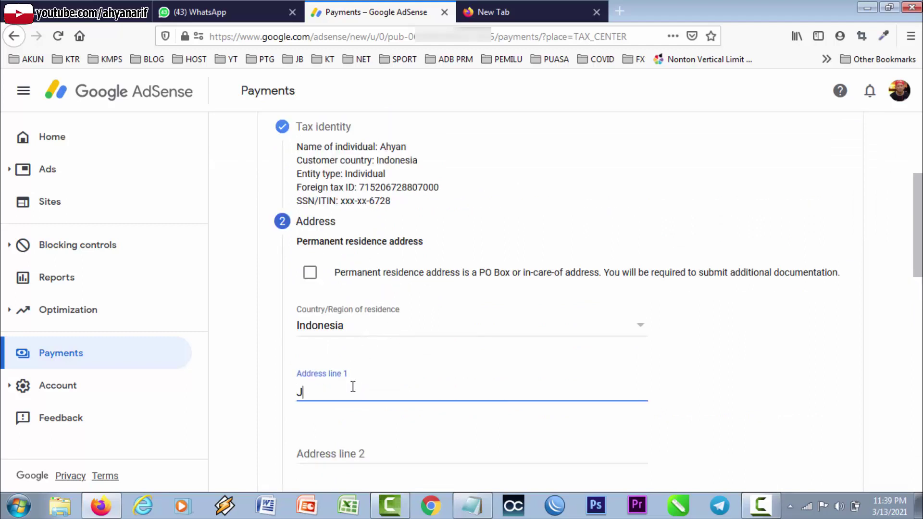
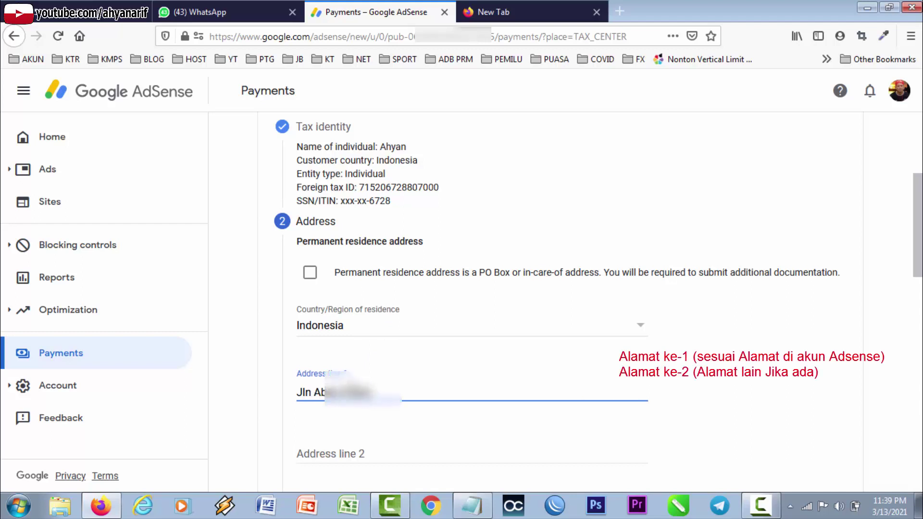
{"action": "scroll", "coordinate": [384, 427], "scroll_direction": "down", "scroll_amount": 6}
{"action": "left_click", "coordinate": [364, 176]}
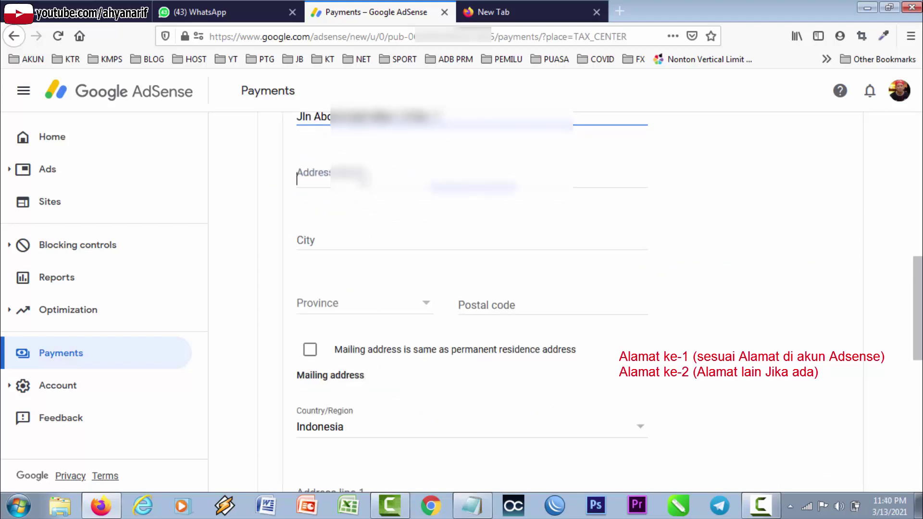
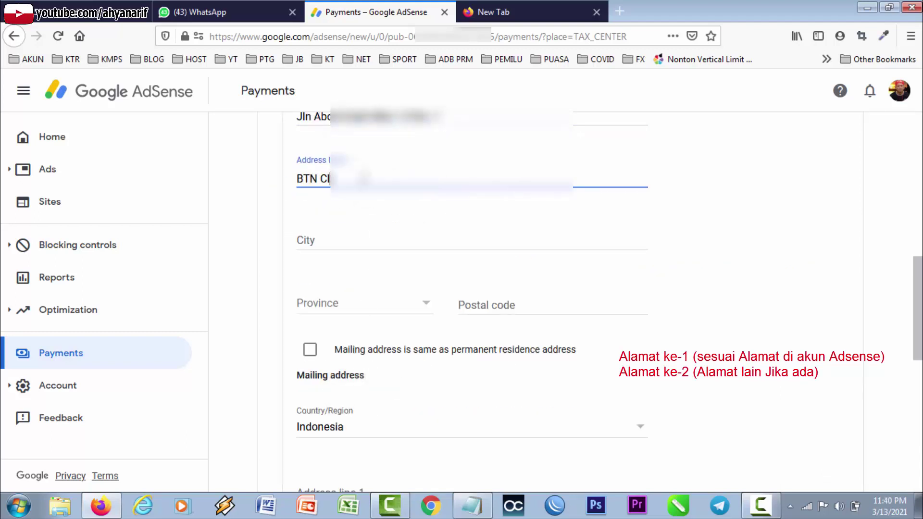
Fill in the city, choose Sulawesi Selatan as the province, and enter the postal code.
{"action": "left_click", "coordinate": [359, 237]}
{"action": "type", "text": "Makassar"}
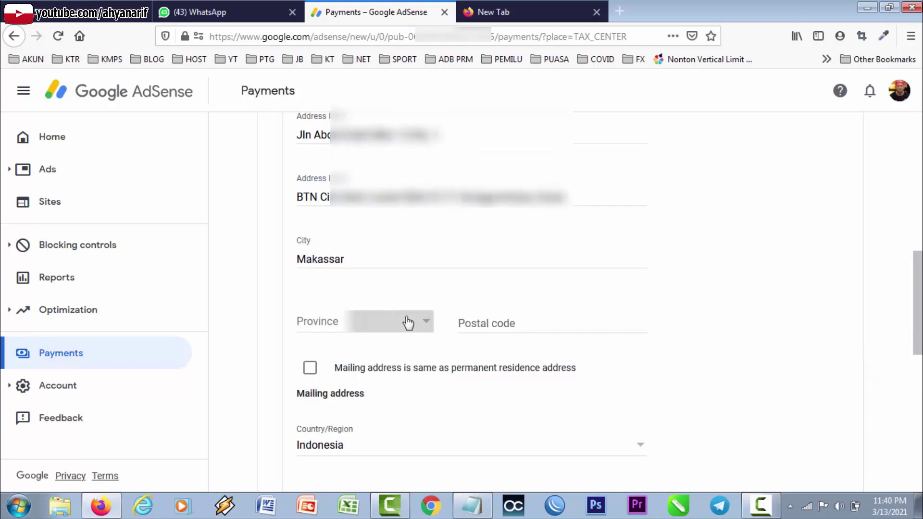
{"action": "left_click", "coordinate": [408, 321]}
{"action": "scroll", "coordinate": [373, 326], "scroll_direction": "down", "scroll_amount": 5}
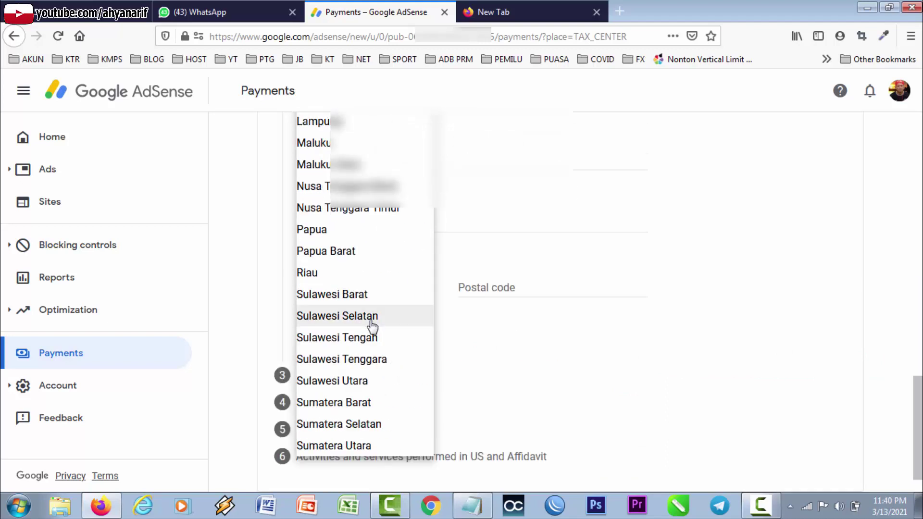
{"action": "left_click", "coordinate": [373, 317]}
{"action": "scroll", "coordinate": [671, 330], "scroll_direction": "up", "scroll_amount": 4}
{"action": "scroll", "coordinate": [707, 321], "scroll_direction": "up", "scroll_amount": 3}
{"action": "left_click", "coordinate": [489, 258]}
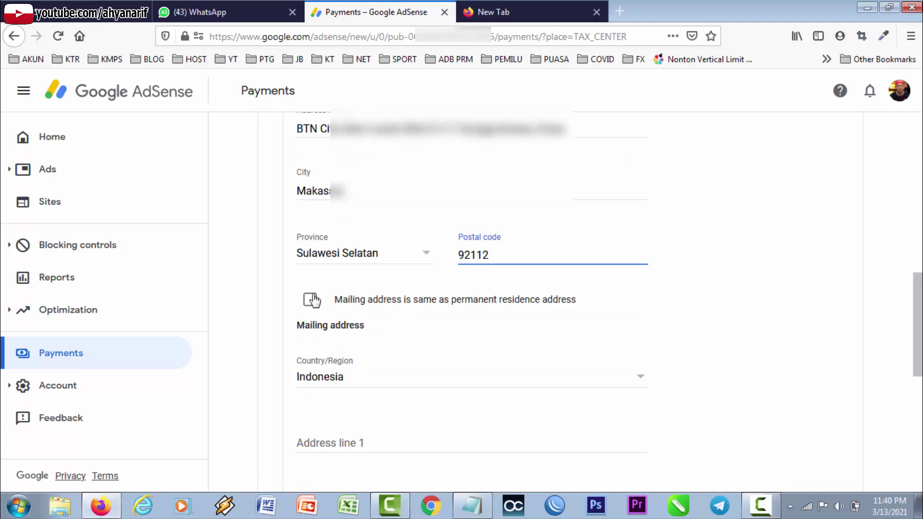
{"action": "scroll", "coordinate": [449, 389], "scroll_direction": "down", "scroll_amount": 4}
{"action": "scroll", "coordinate": [392, 253], "scroll_direction": "up", "scroll_amount": 4}
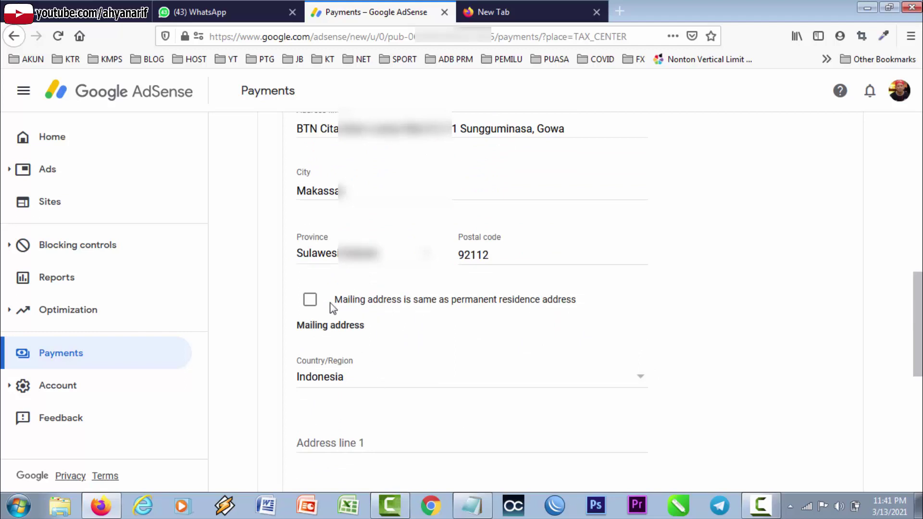
Mark the mailing address as the same as the residence address and save.
{"action": "left_click", "coordinate": [310, 301]}
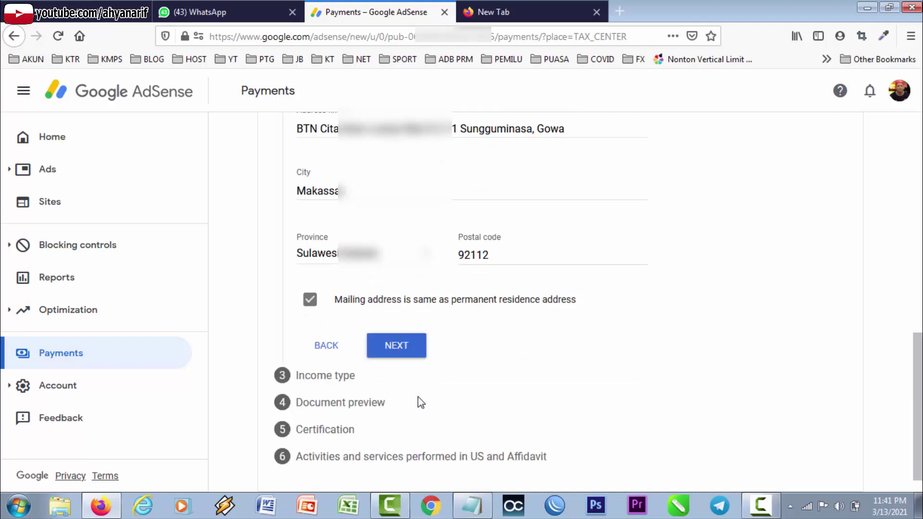
{"action": "scroll", "coordinate": [596, 376], "scroll_direction": "up", "scroll_amount": 3}
{"action": "scroll", "coordinate": [596, 375], "scroll_direction": "down", "scroll_amount": 2}
{"action": "scroll", "coordinate": [598, 376], "scroll_direction": "down", "scroll_amount": 1}
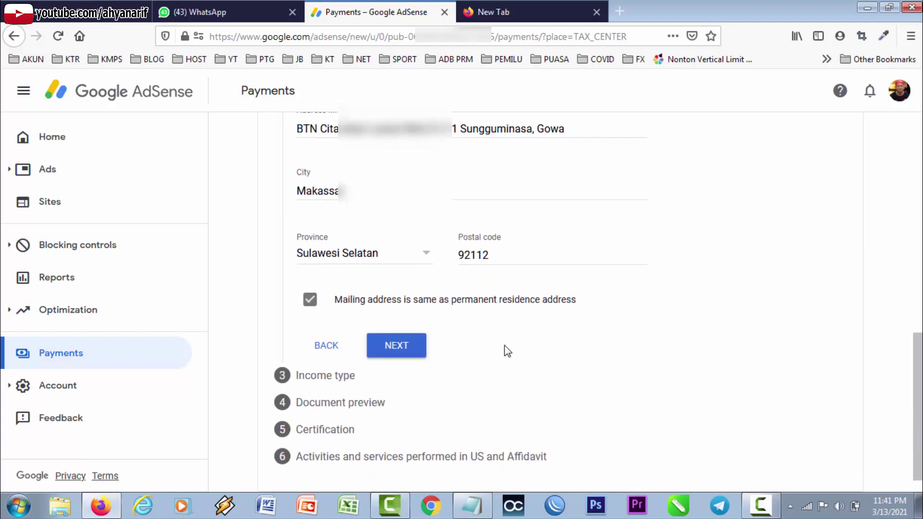
{"action": "left_click", "coordinate": [397, 346]}
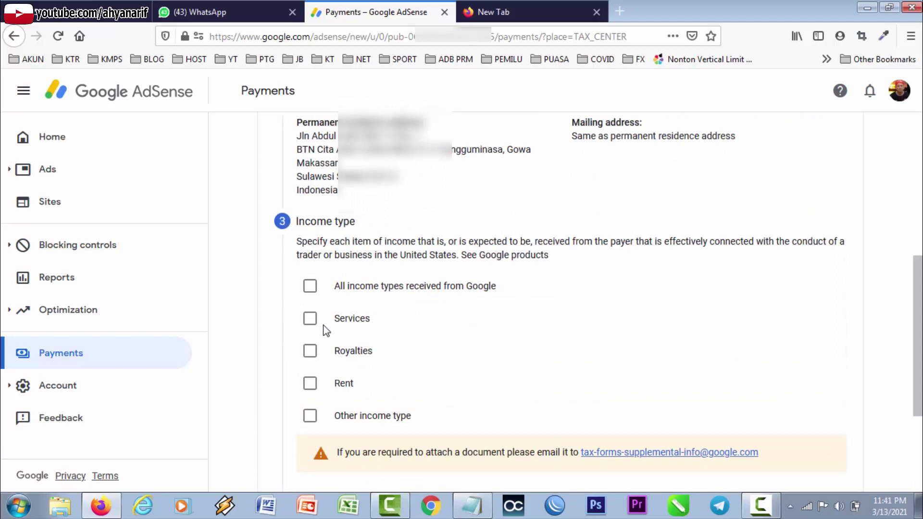
Select Services as the income type and continue.
{"action": "left_click", "coordinate": [310, 319]}
{"action": "scroll", "coordinate": [514, 343], "scroll_direction": "down", "scroll_amount": 3}
{"action": "left_click", "coordinate": [393, 376]}
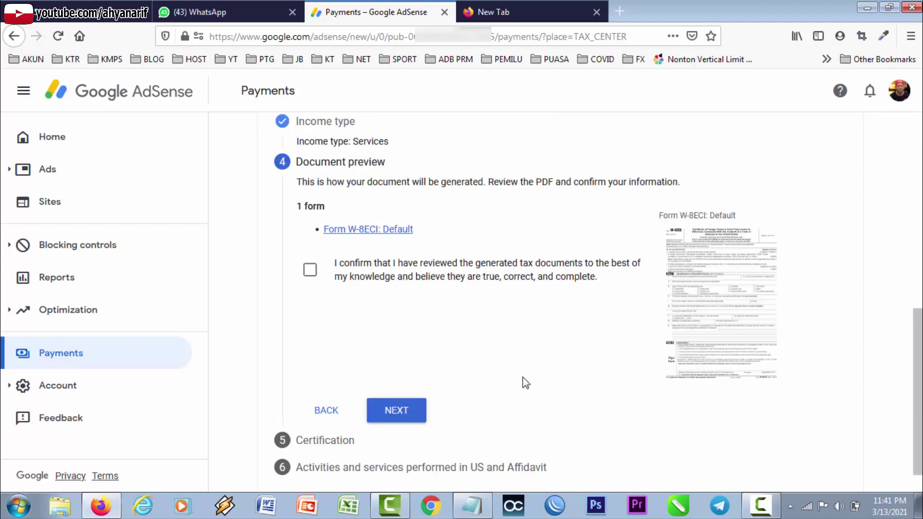
Confirm the generated Form W-8ECI preview has been reviewed and continue.
{"action": "scroll", "coordinate": [424, 341], "scroll_direction": "up", "scroll_amount": 1}
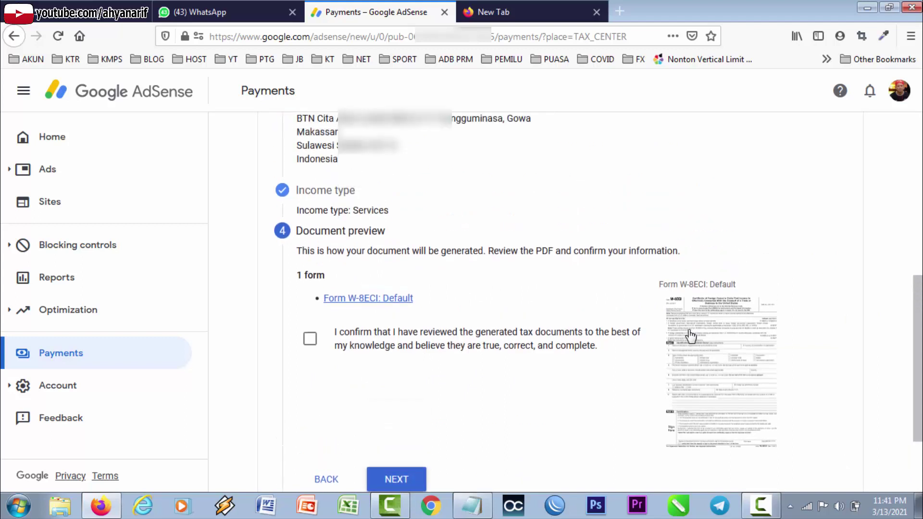
{"action": "left_click", "coordinate": [311, 341]}
{"action": "scroll", "coordinate": [484, 384], "scroll_direction": "down", "scroll_amount": 1}
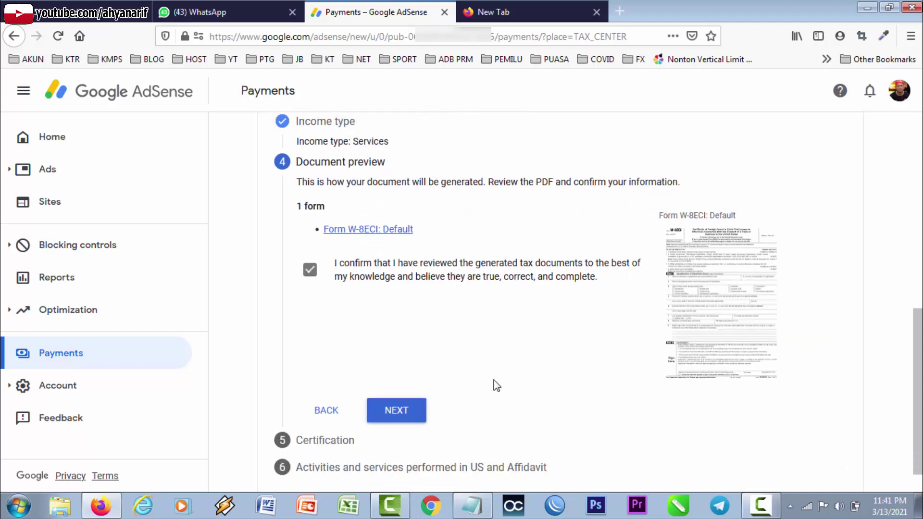
{"action": "left_click", "coordinate": [396, 412]}
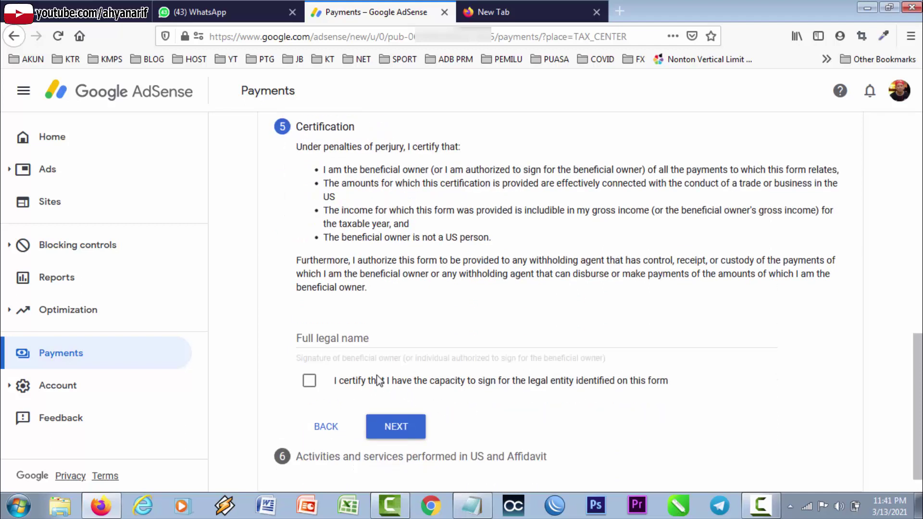
Enter the full legal name, certify capacity to sign, and save the certification.
{"action": "left_click", "coordinate": [371, 339]}
{"action": "type", "text": "AHYAN"}
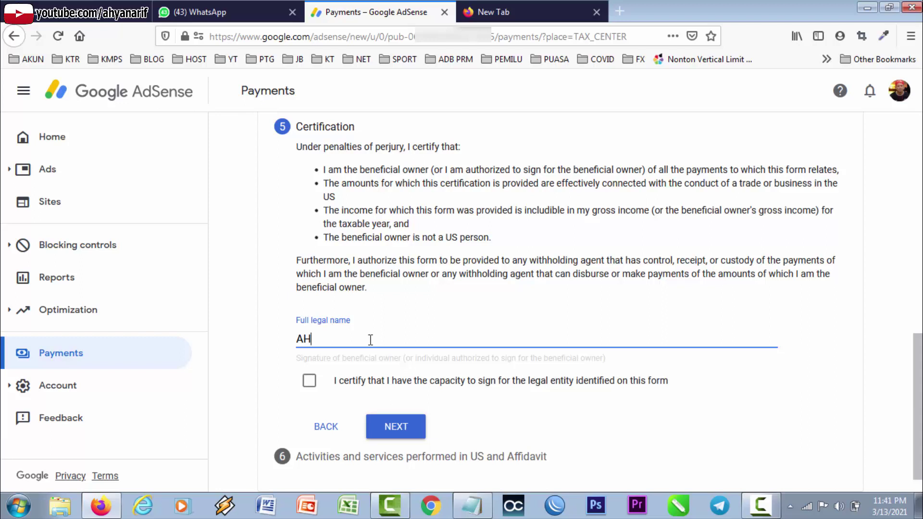
{"action": "left_click", "coordinate": [309, 380]}
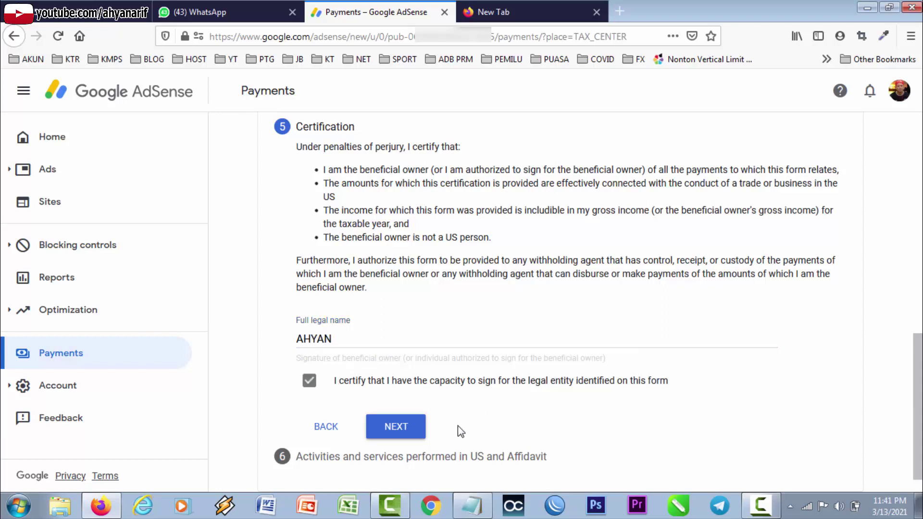
{"action": "left_click", "coordinate": [411, 435]}
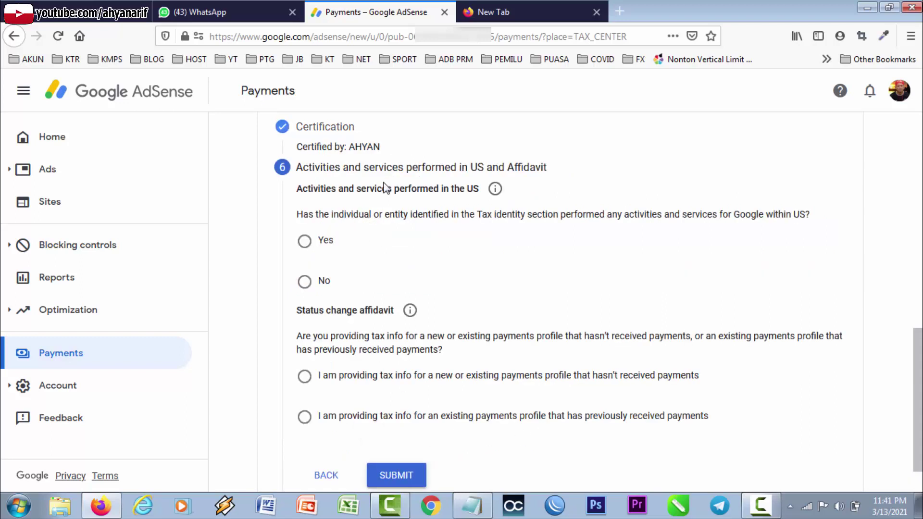
Answer No to US services, certify work solely outside the US, choose the no-payments affidavit, and submit.
{"action": "left_click", "coordinate": [300, 282]}
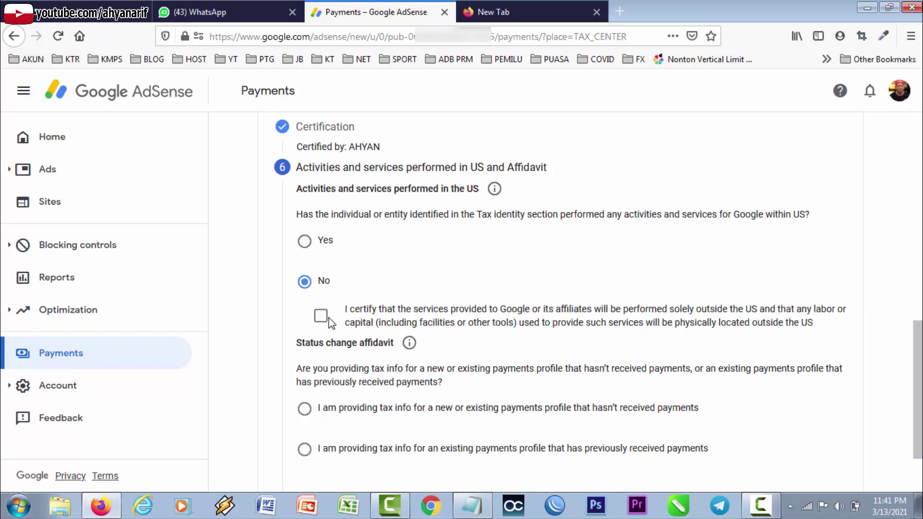
{"action": "left_click", "coordinate": [321, 316]}
{"action": "scroll", "coordinate": [504, 328], "scroll_direction": "down", "scroll_amount": 2}
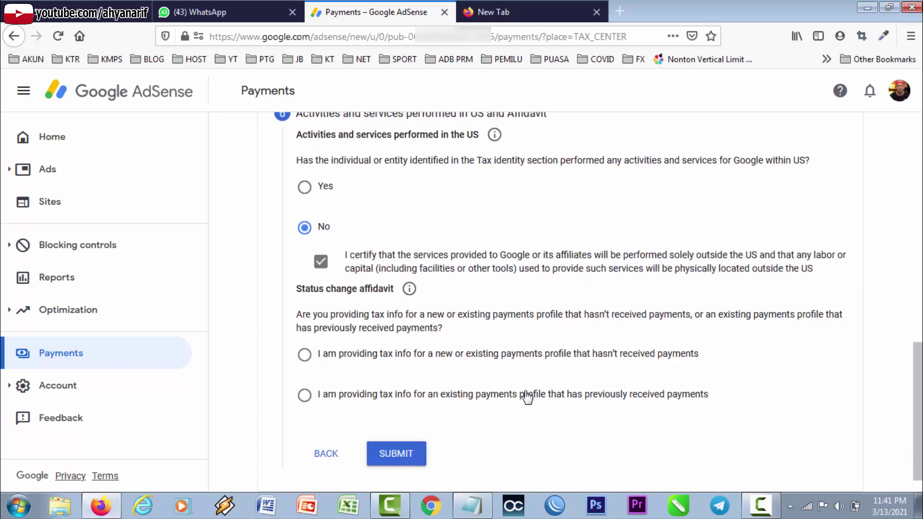
{"action": "left_click", "coordinate": [441, 377]}
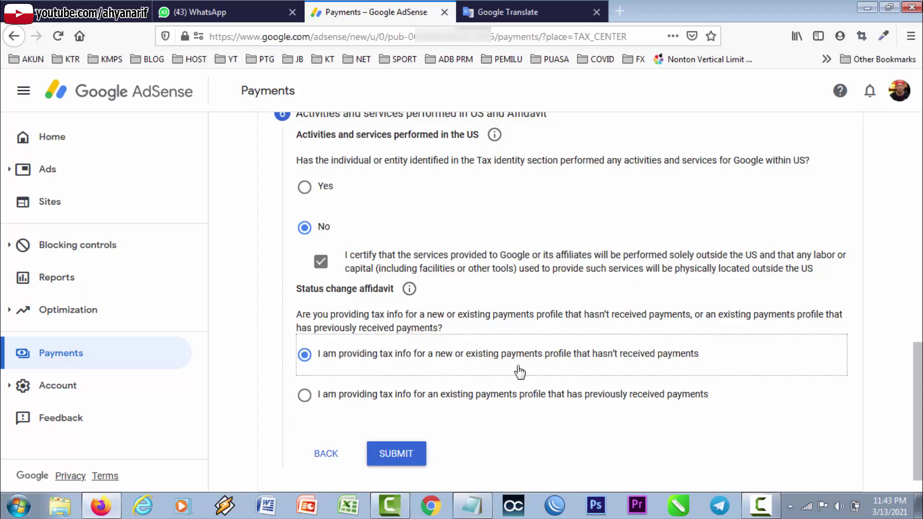
{"action": "left_click", "coordinate": [402, 459]}
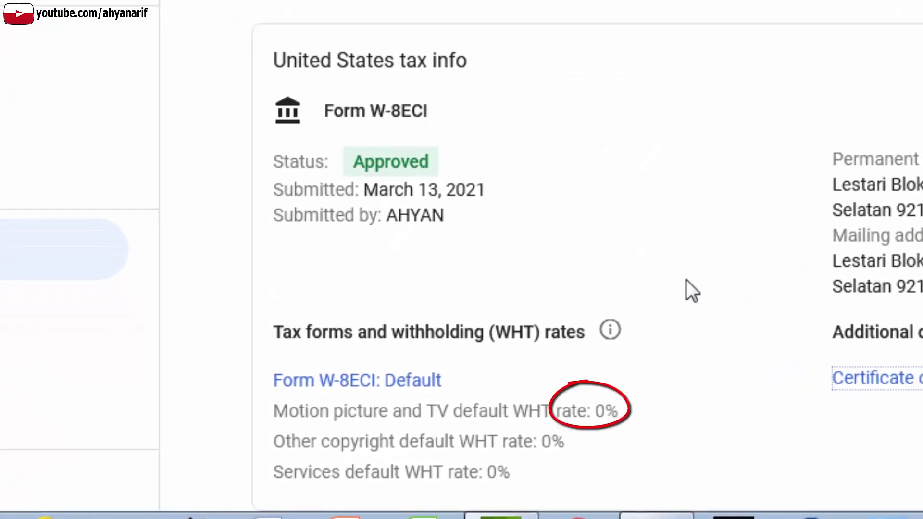
{"action": "left_click_drag", "start_coordinate": [622, 414], "coordinate": [595, 412]}
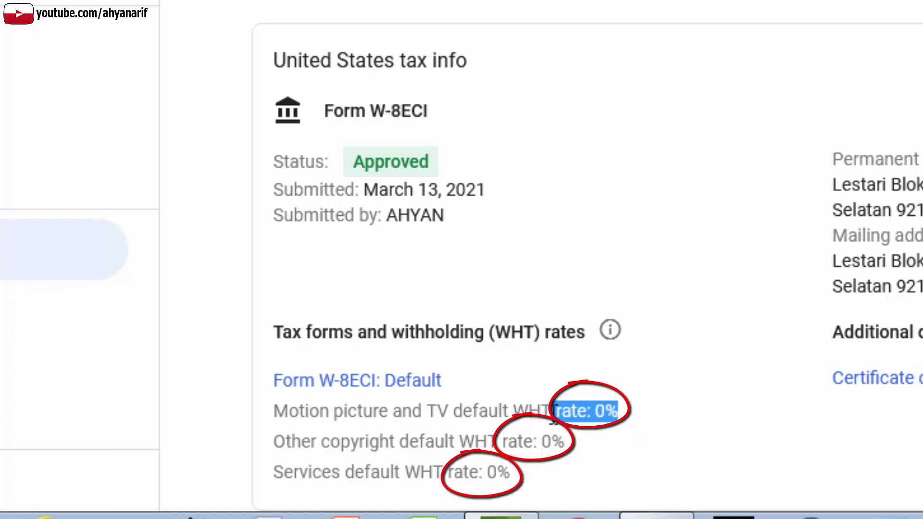
{"action": "left_click", "coordinate": [621, 435]}
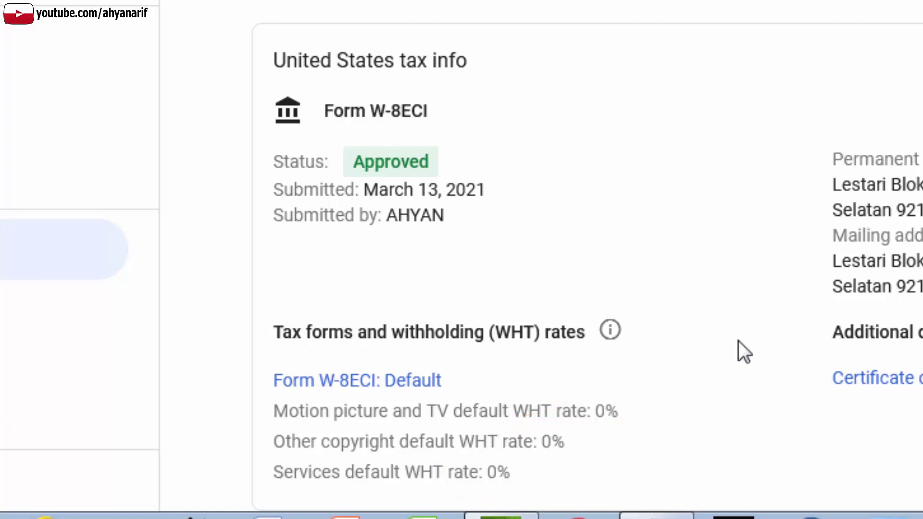
{"action": "scroll", "coordinate": [748, 344], "scroll_direction": "up", "scroll_amount": 2}
{"action": "scroll", "coordinate": [748, 344], "scroll_direction": "down", "scroll_amount": 2}
{"action": "scroll", "coordinate": [679, 286], "scroll_direction": "up", "scroll_amount": 2}
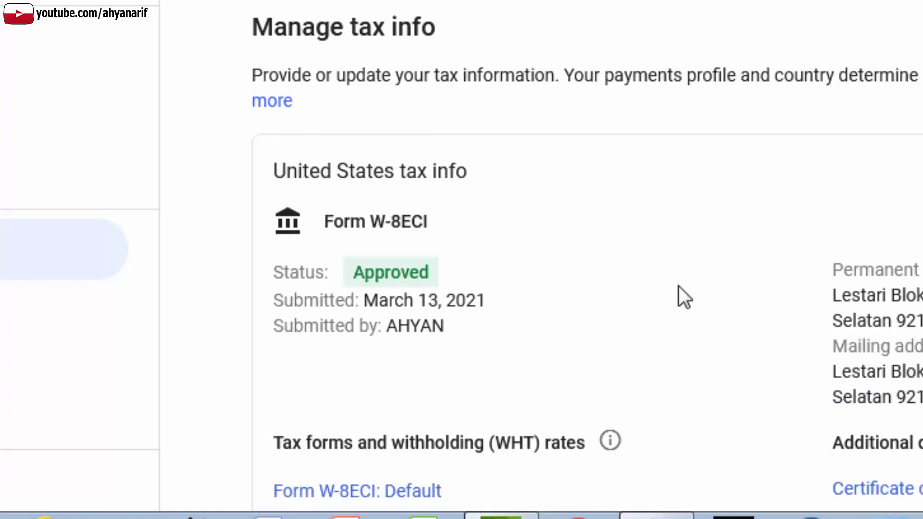
{"action": "scroll", "coordinate": [679, 286], "scroll_direction": "down", "scroll_amount": 2}
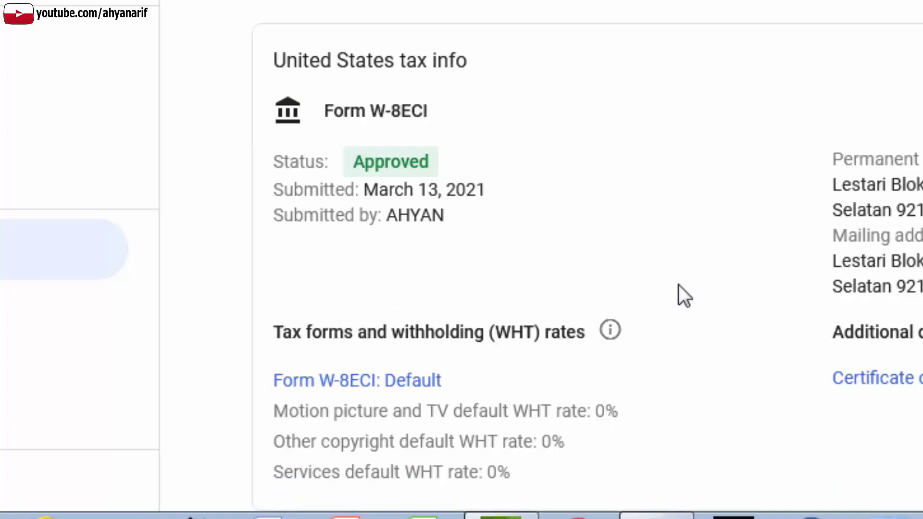